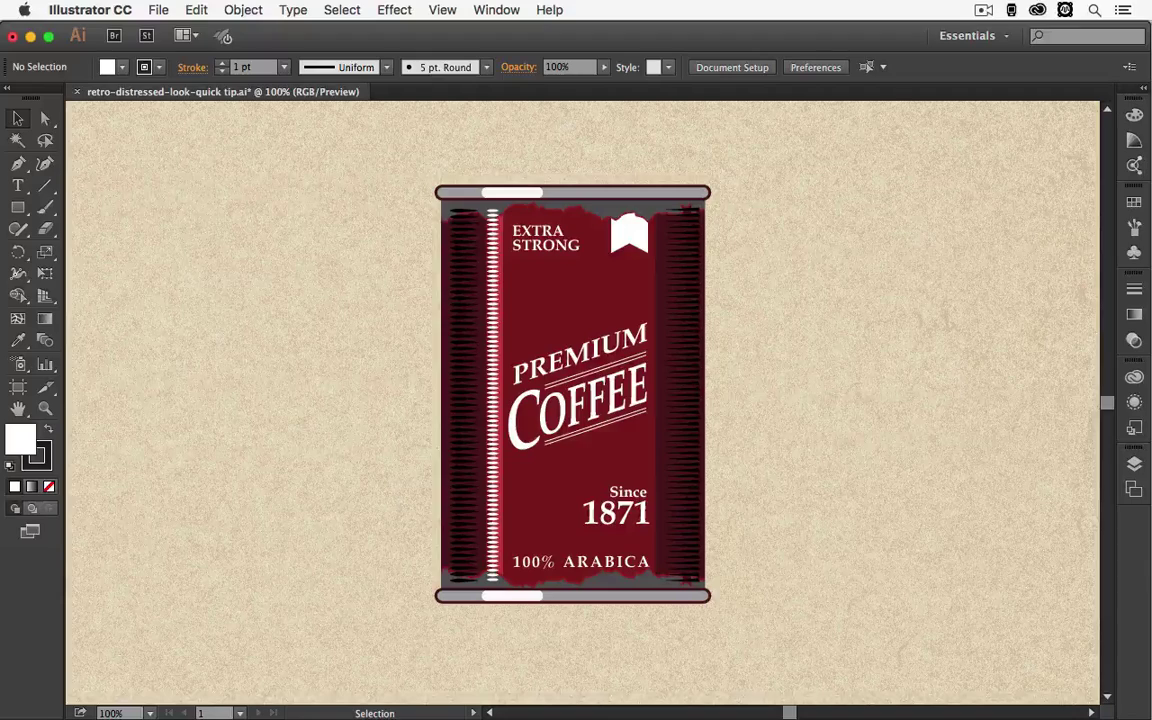
# Show the Layers panel listing the coffee tin's seven layers.
pyautogui.press('F7')
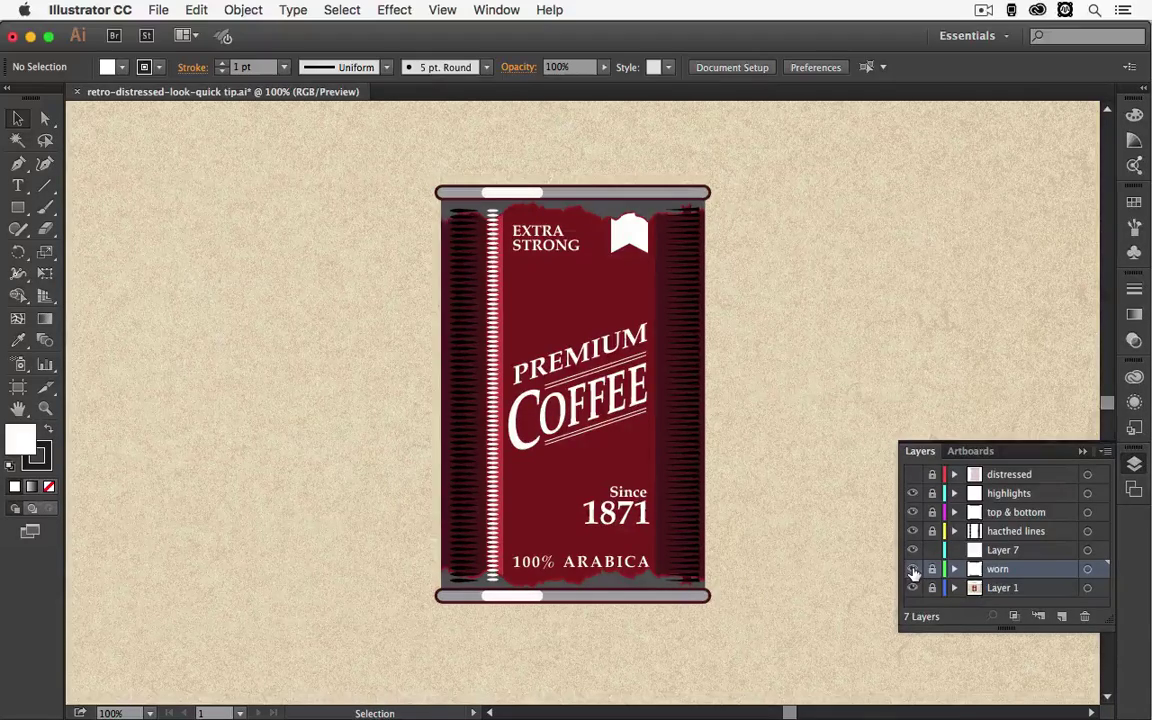
# Hide the worn layer and zoom in on the top of the can.
pyautogui.click(912, 570)
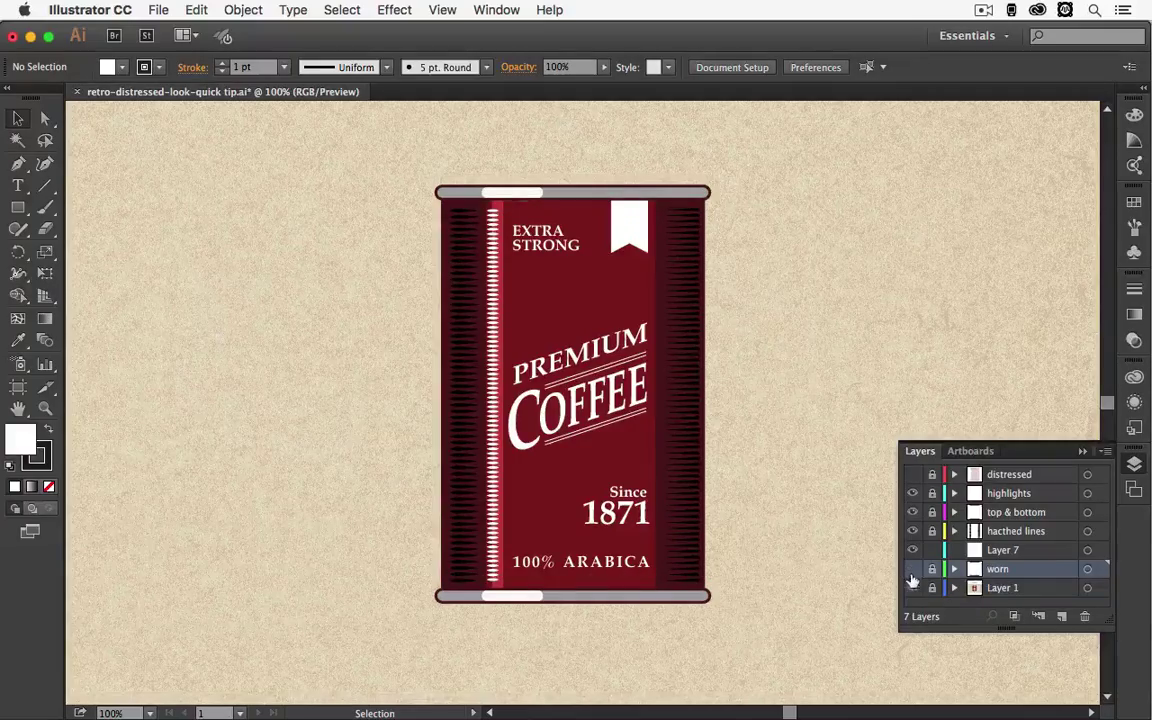
pyautogui.press('super+equal')
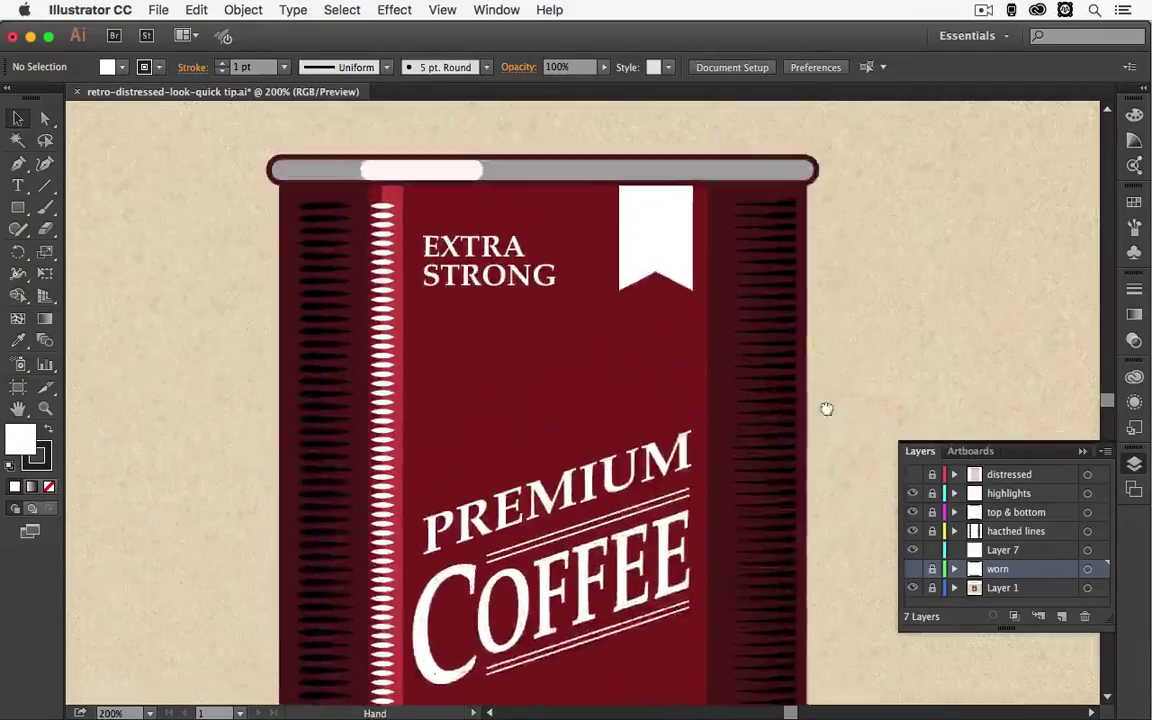
pyautogui.moveTo(828, 406); pyautogui.dragTo(832, 477)
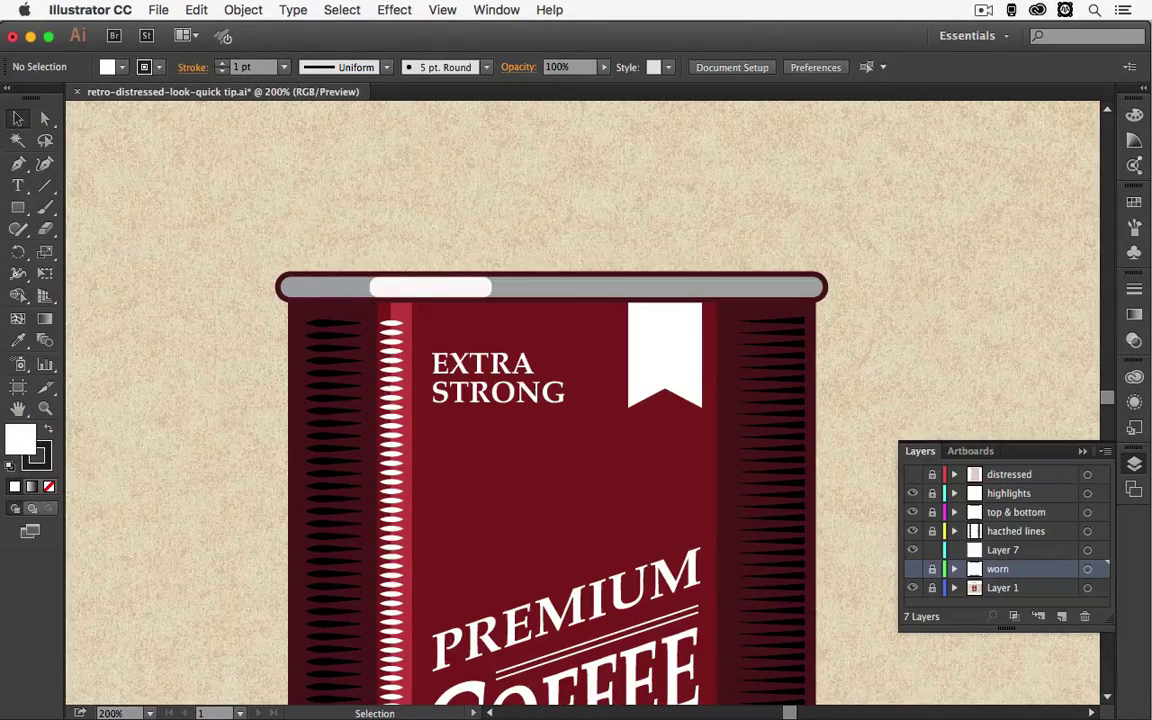
# Turn off Smart Guides and draw a rectangle on Layer 7 across the can's top band.
pyautogui.click(442, 10)
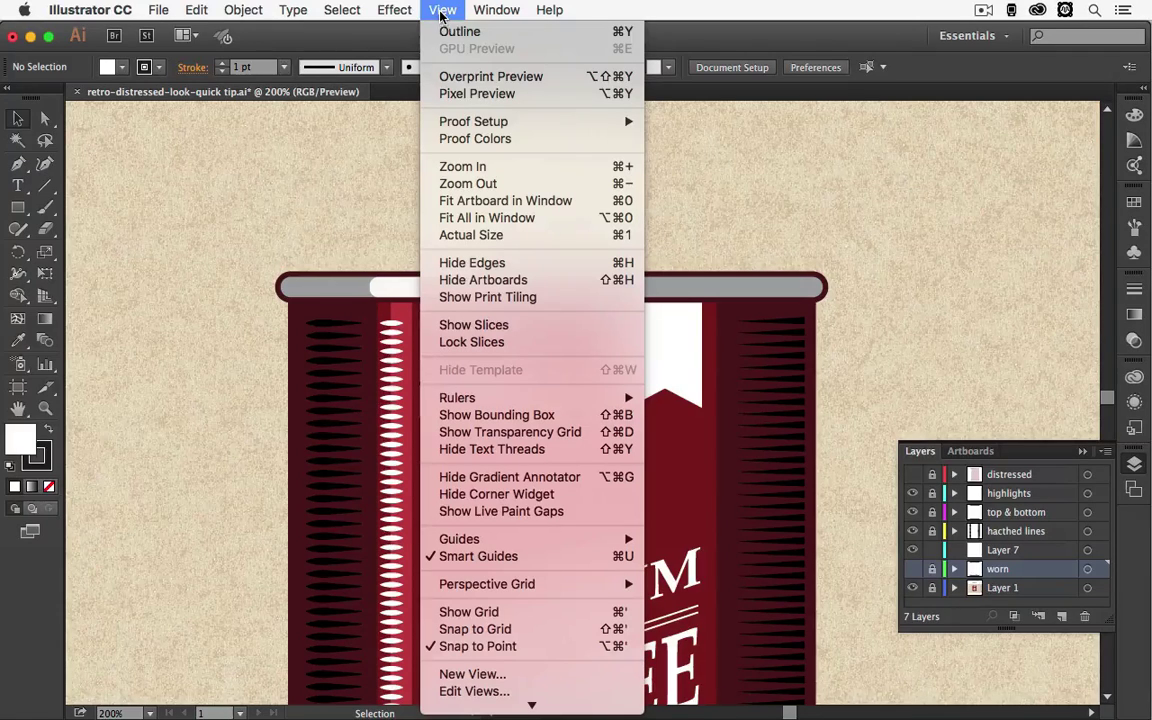
pyautogui.click(509, 565)
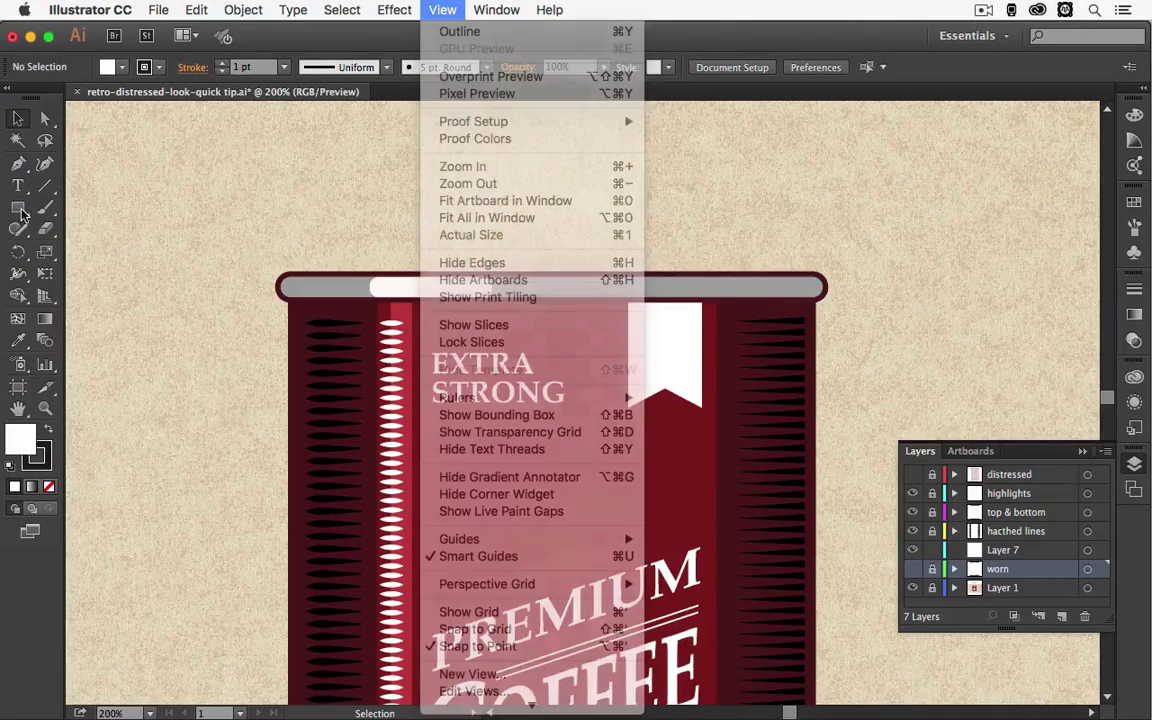
pyautogui.click(18, 207)
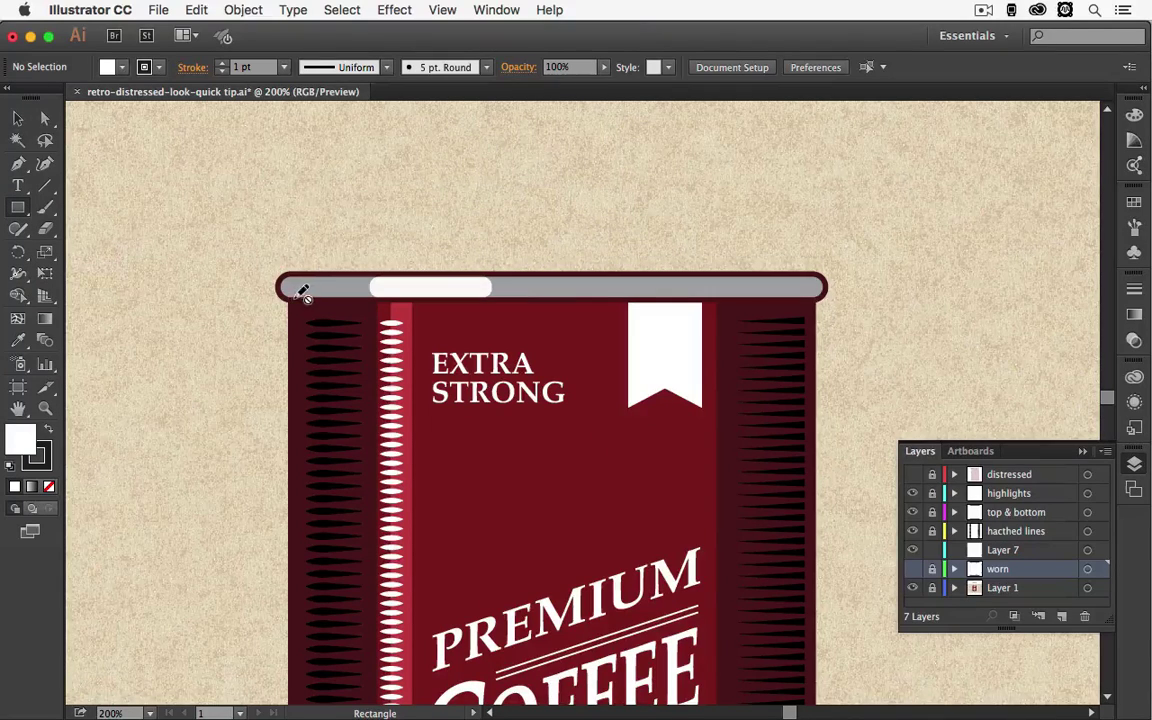
pyautogui.click(1012, 551)
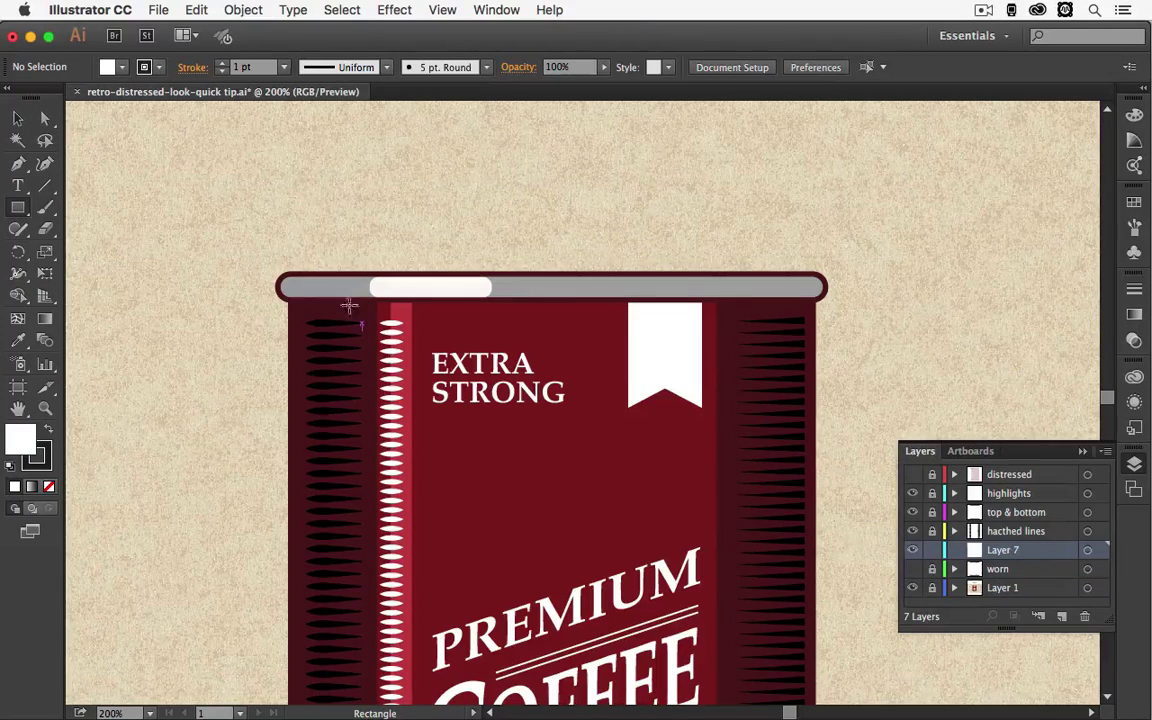
pyautogui.moveTo(286, 309); pyautogui.dragTo(815, 349)
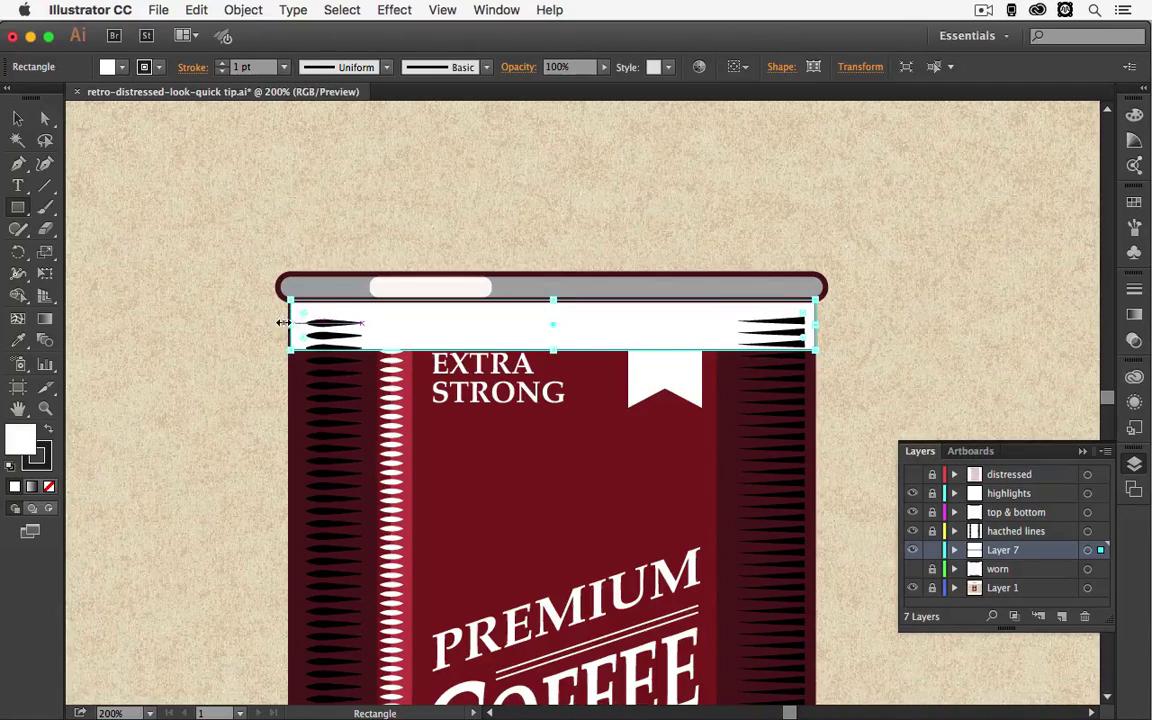
pyautogui.moveTo(284, 323); pyautogui.dragTo(290, 323)
# Give the top-band rectangle no stroke and a grey fill from the Swatches panel.
pyautogui.click(48, 428)
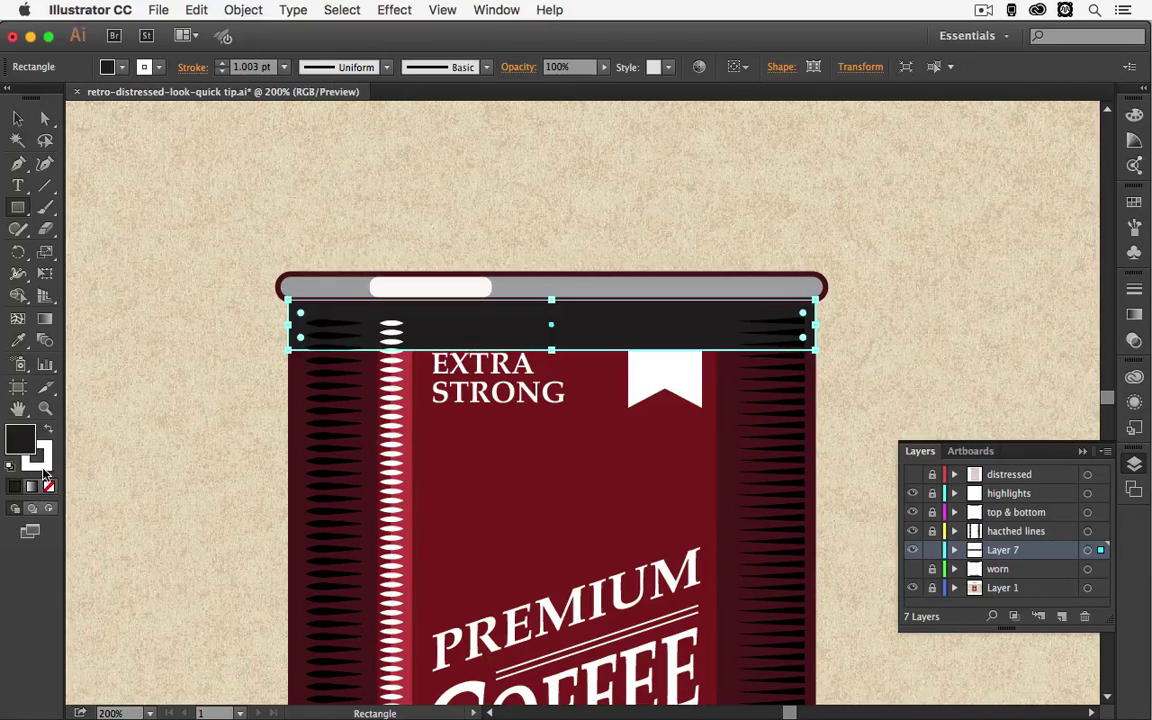
pyautogui.click(48, 428)
pyautogui.click(44, 455)
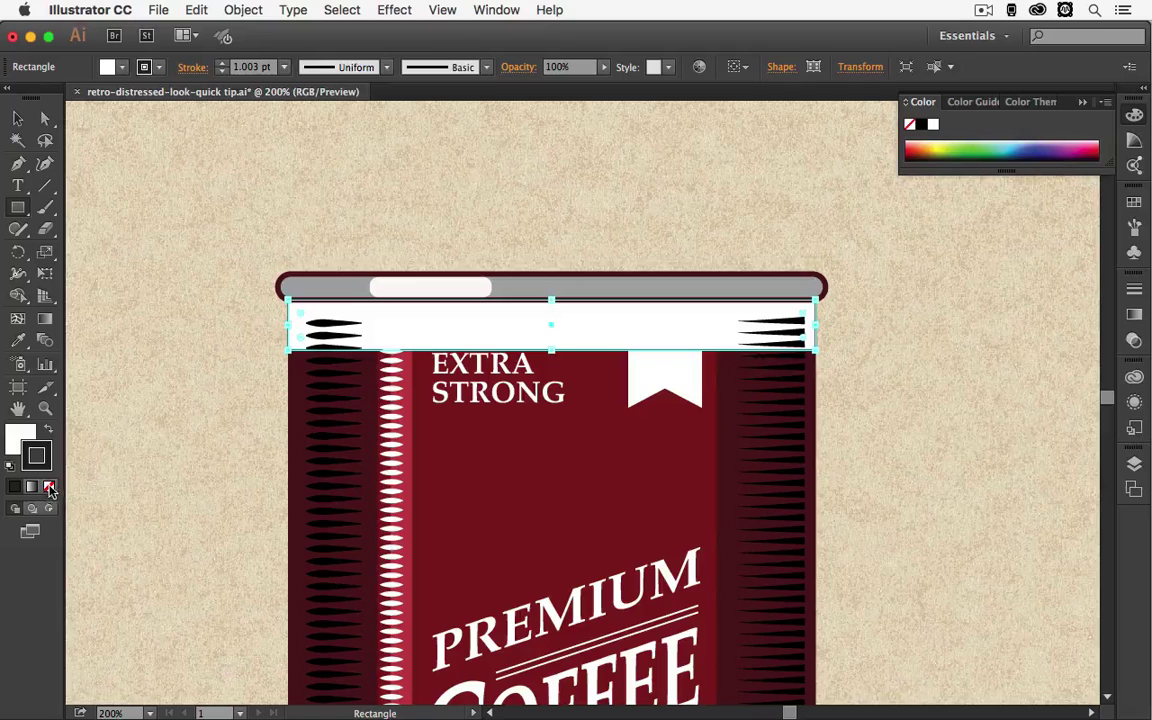
pyautogui.press('/')
pyautogui.click(18, 438)
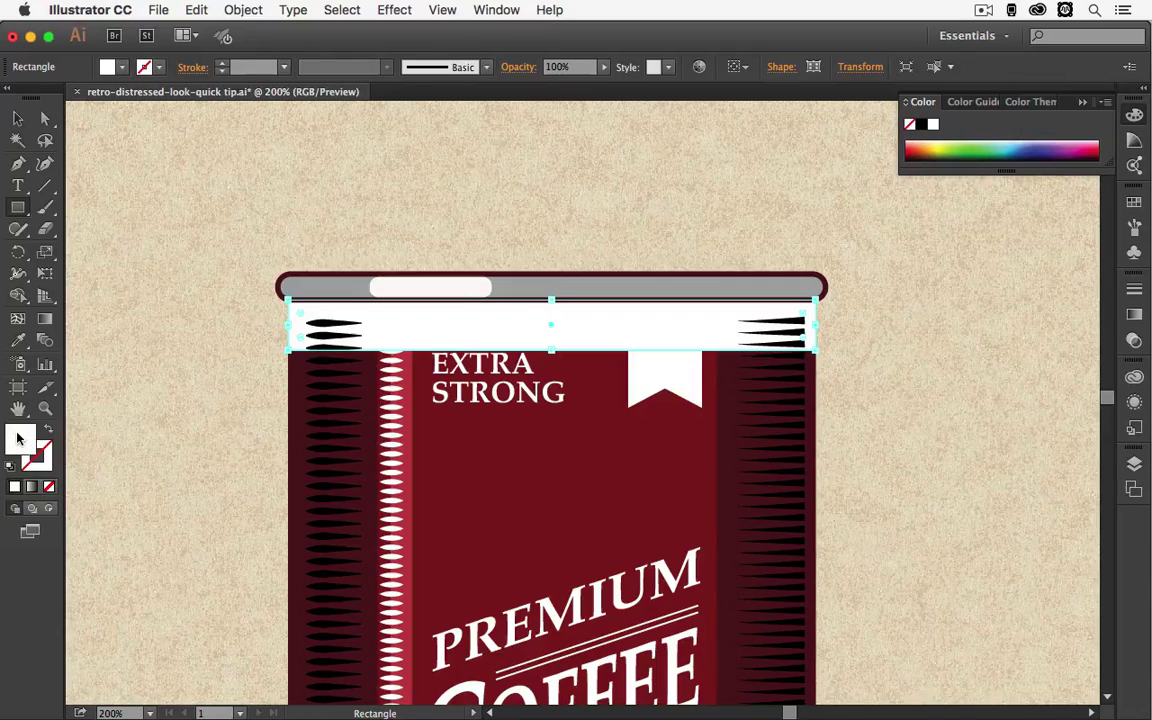
pyautogui.click(1135, 203)
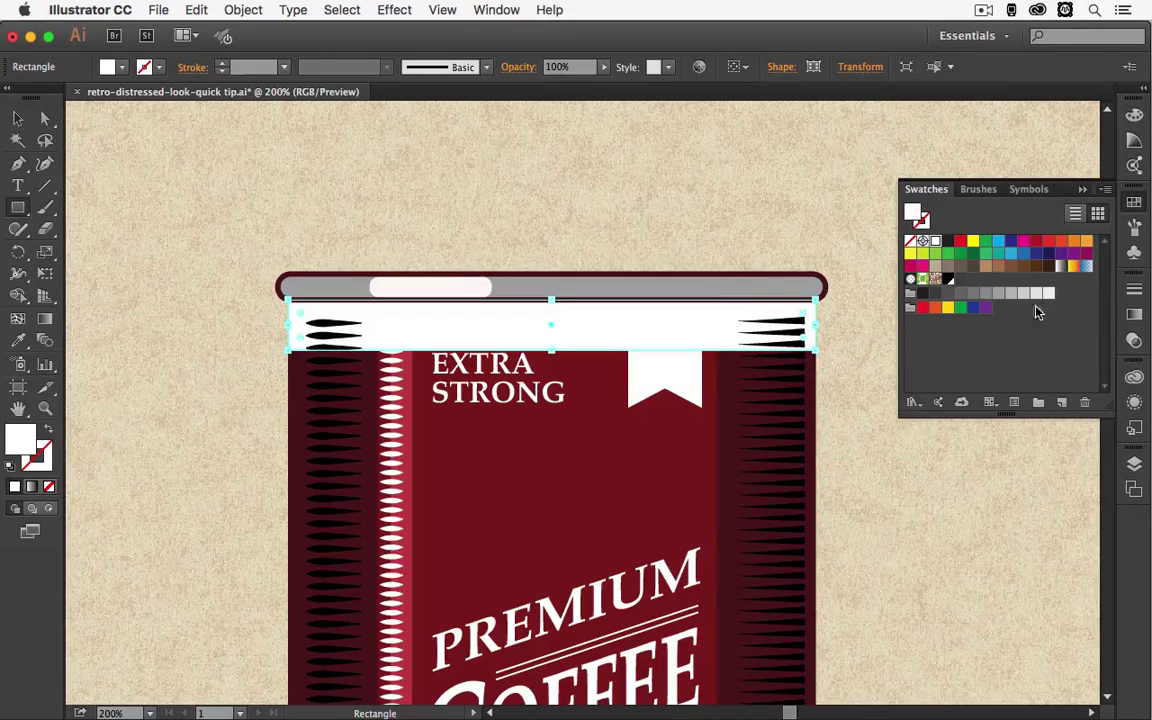
pyautogui.click(986, 293)
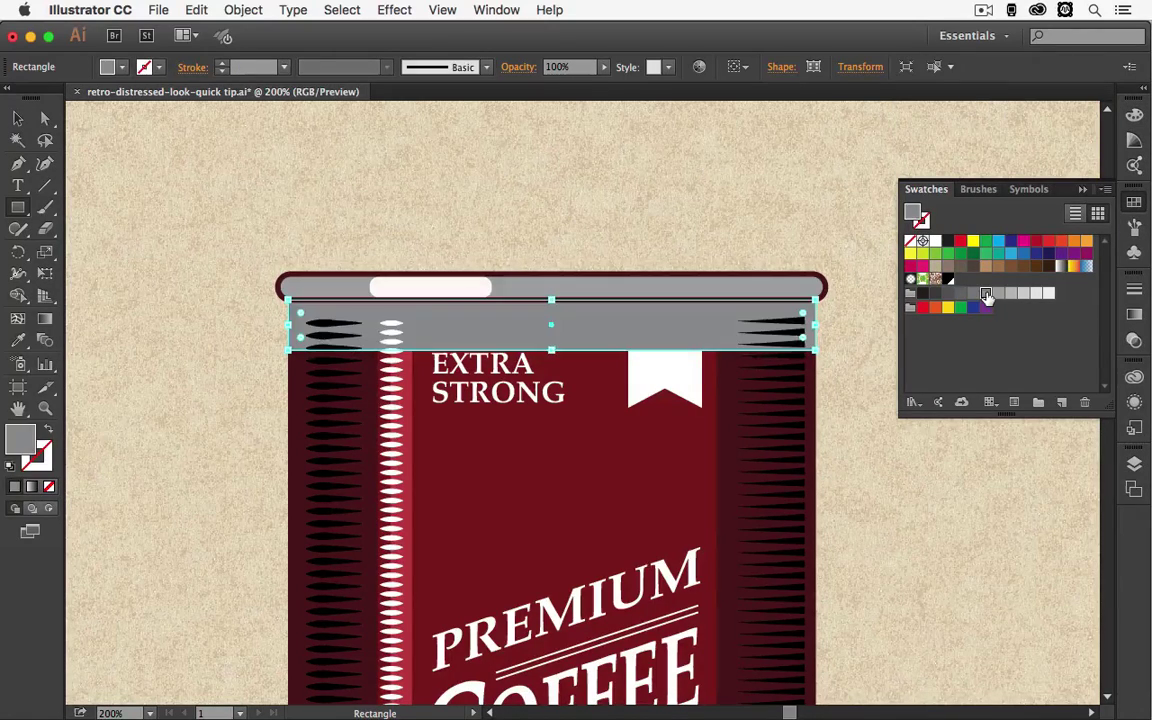
# Set the Pencil tool's fidelity to Accurate and confirm its options.
pyautogui.click(22, 232)
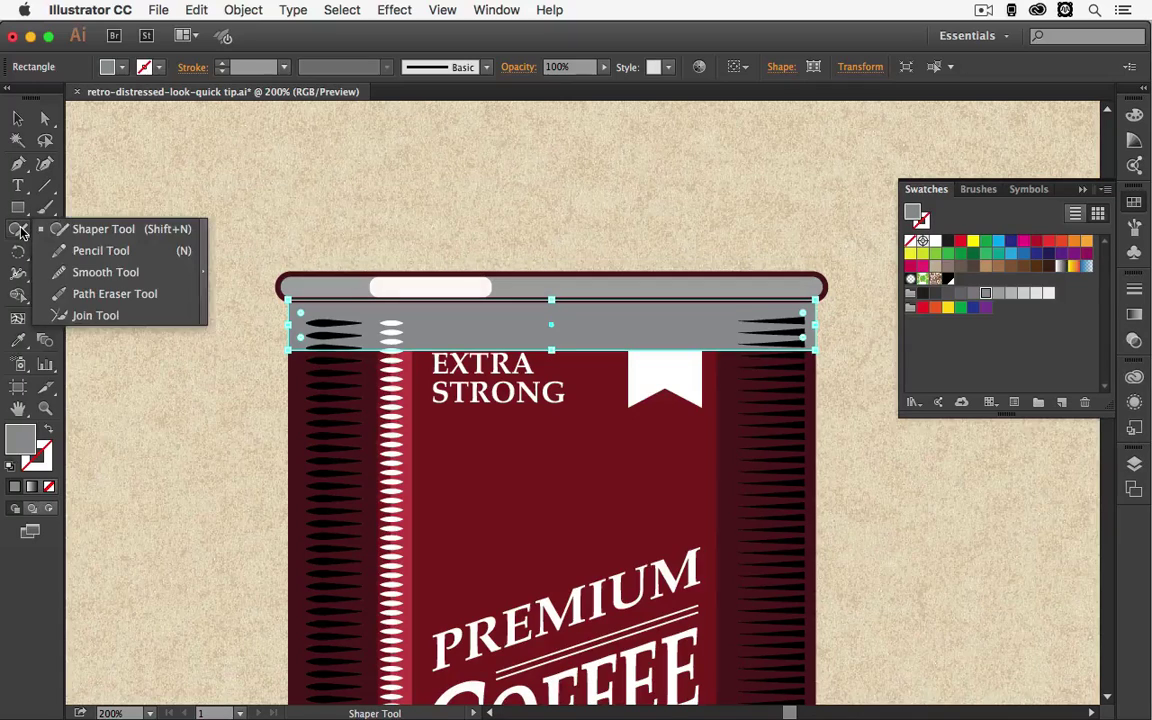
pyautogui.click(98, 251)
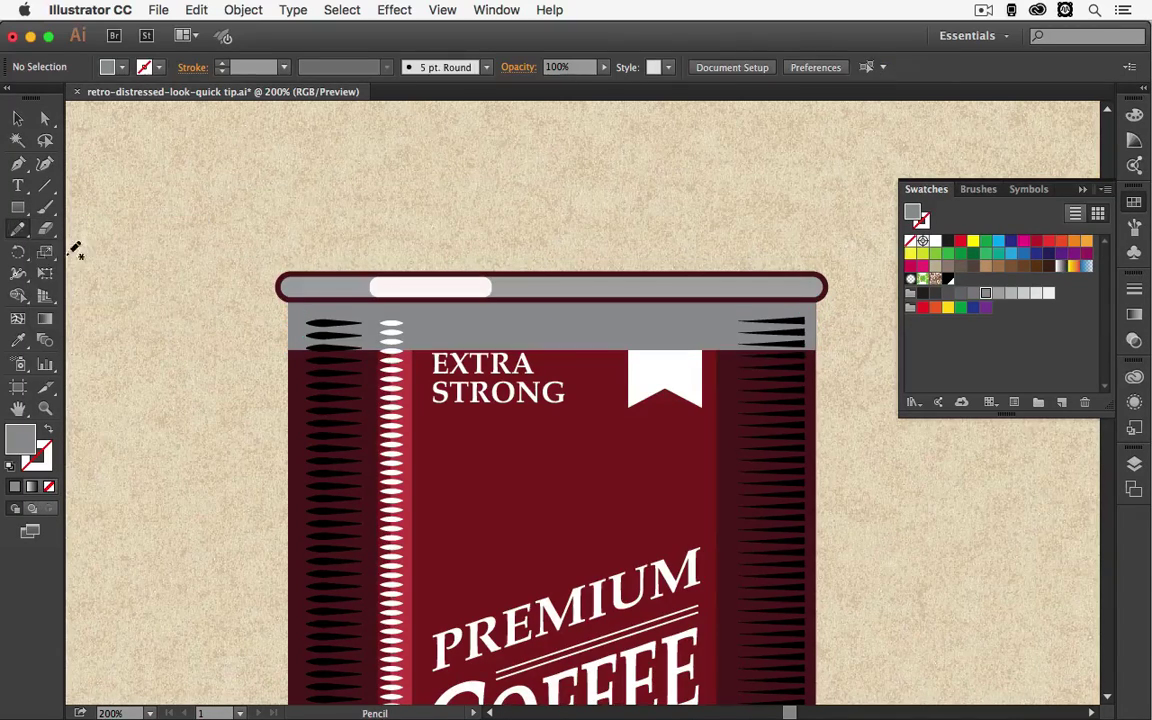
pyautogui.doubleClick(20, 232)
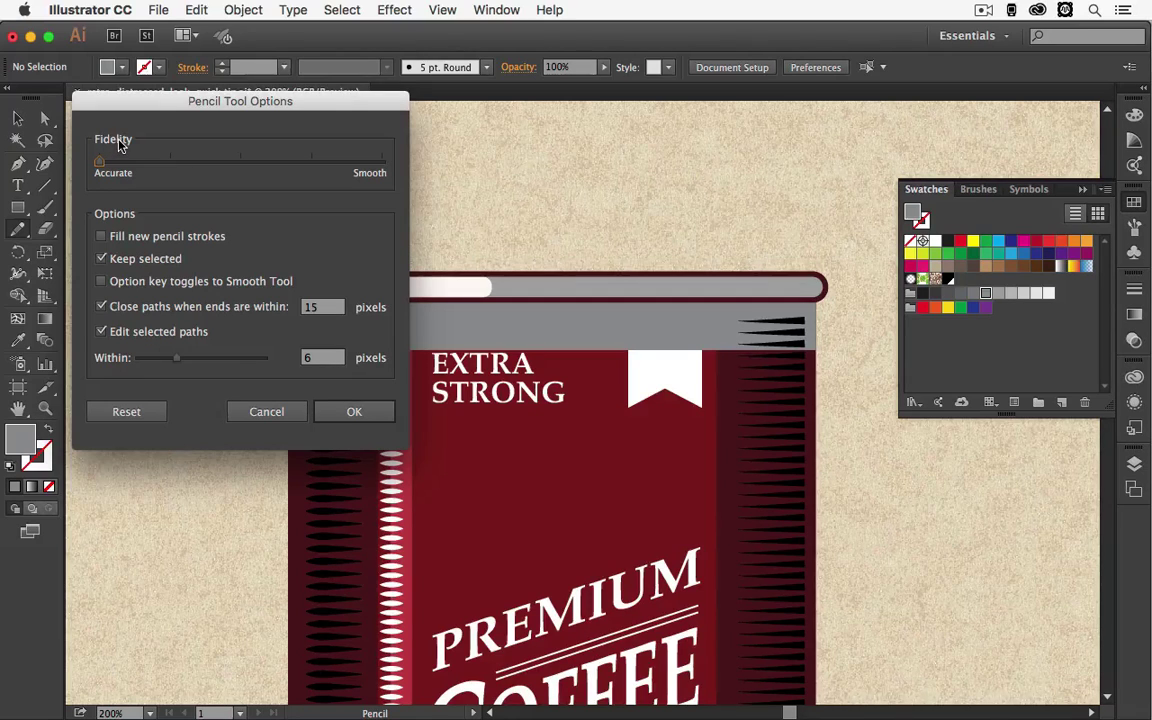
pyautogui.press('Return')
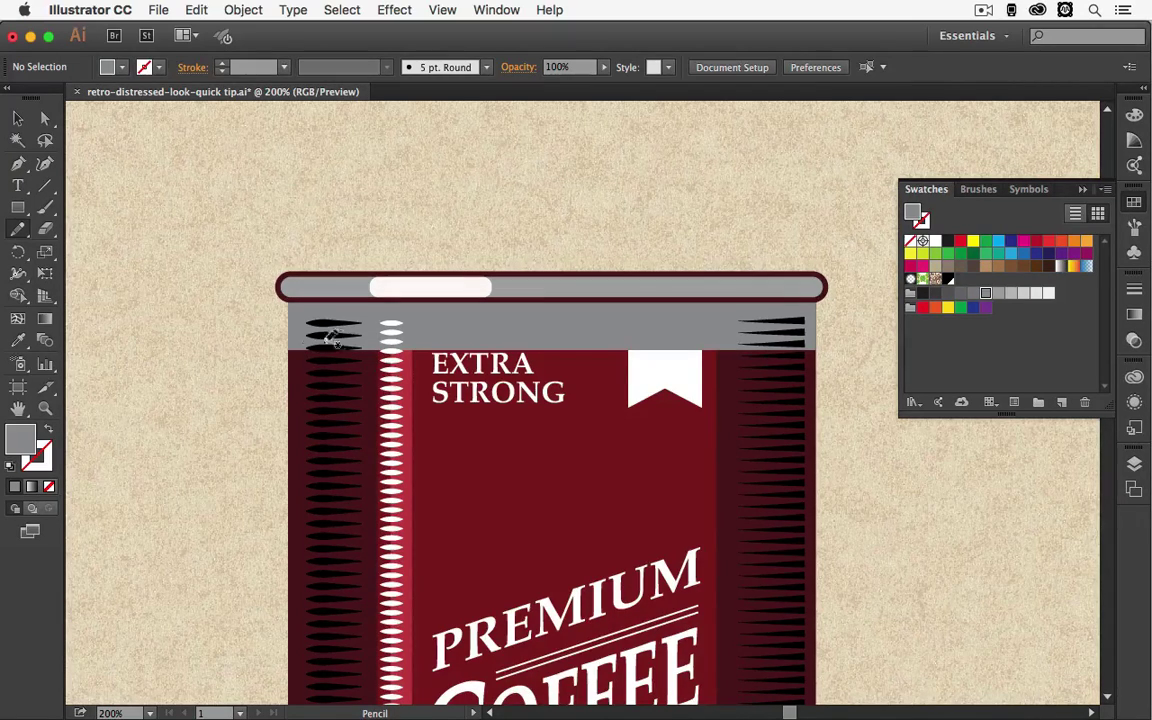
# Draw a jagged pencil line across the grey band and select it together with the band.
pyautogui.moveTo(299, 333)
pyautogui.mouseDown()
pyautogui.moveTo(650, 335)
pyautogui.moveTo(690, 320)
pyautogui.moveTo(843, 321)
pyautogui.mouseUp()
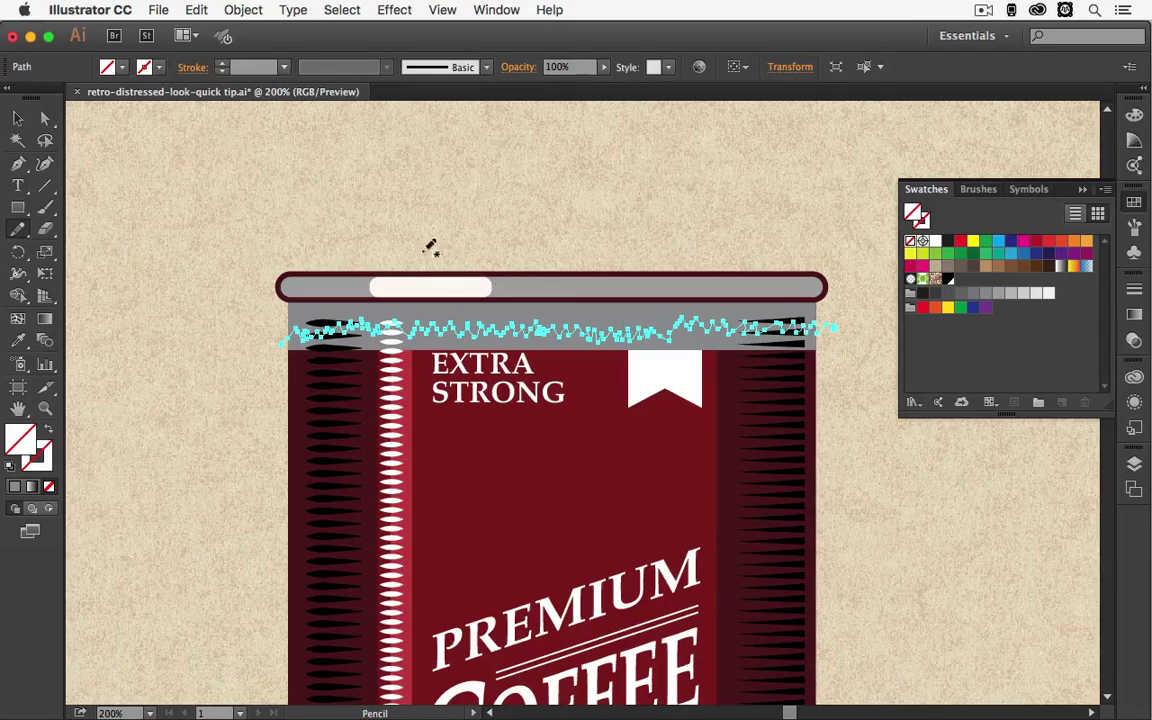
pyautogui.click(18, 118)
pyautogui.click(300, 324)
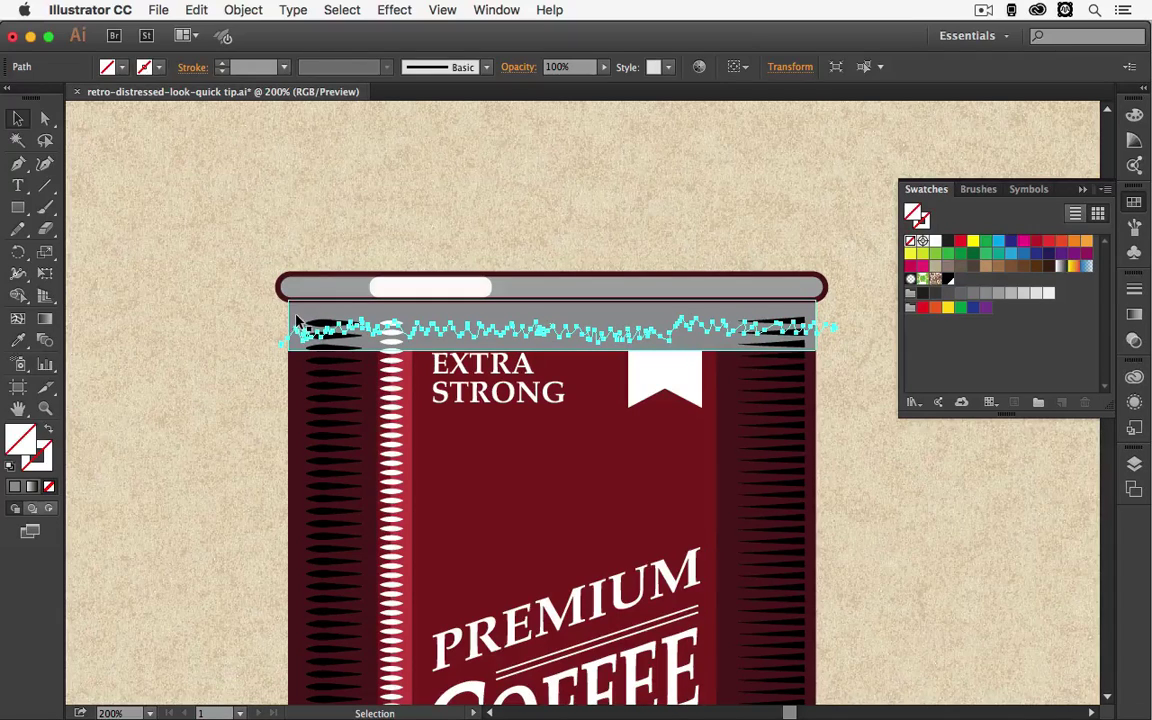
pyautogui.press('shift')
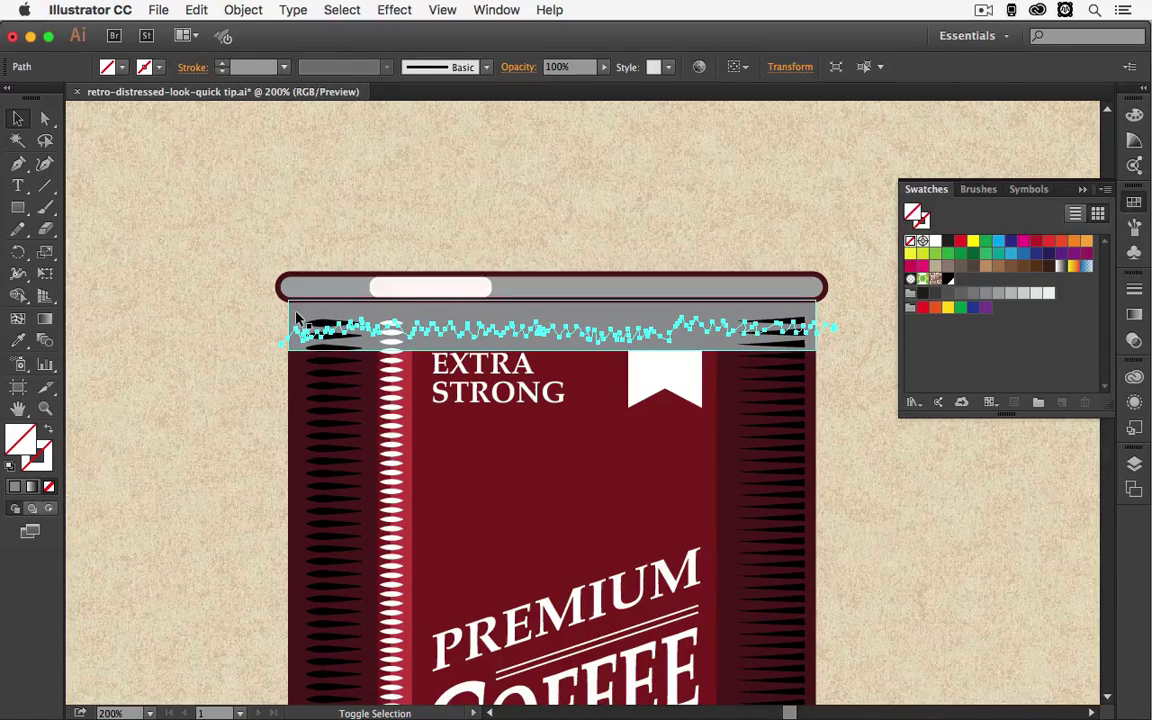
pyautogui.keyDown('shift'); pyautogui.click(297, 318); pyautogui.keyUp('shift')
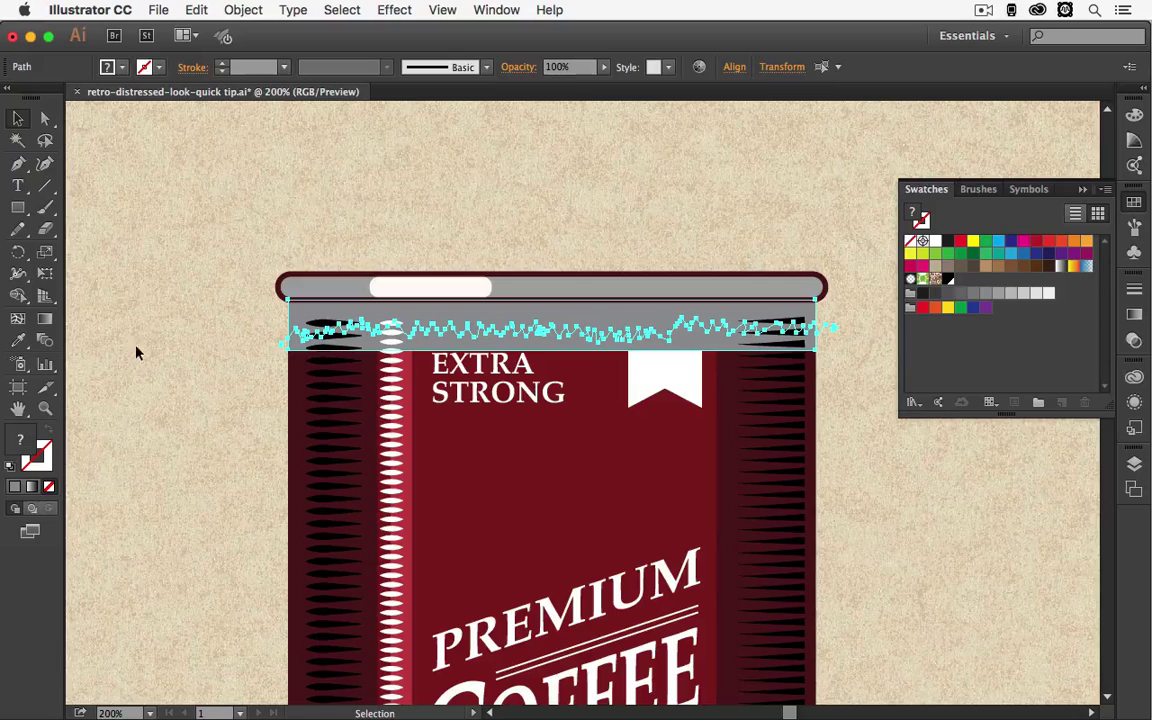
# Divide the grey band along the jagged line using the Pathfinder panel.
pyautogui.click(494, 10)
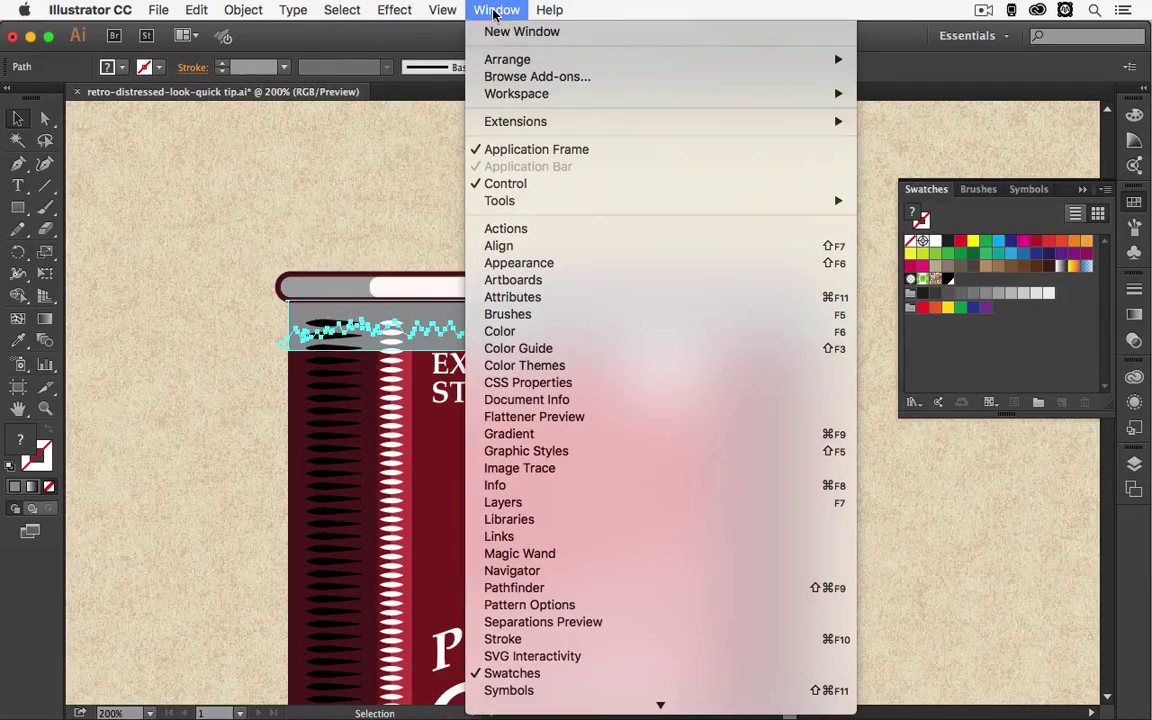
pyautogui.click(555, 589)
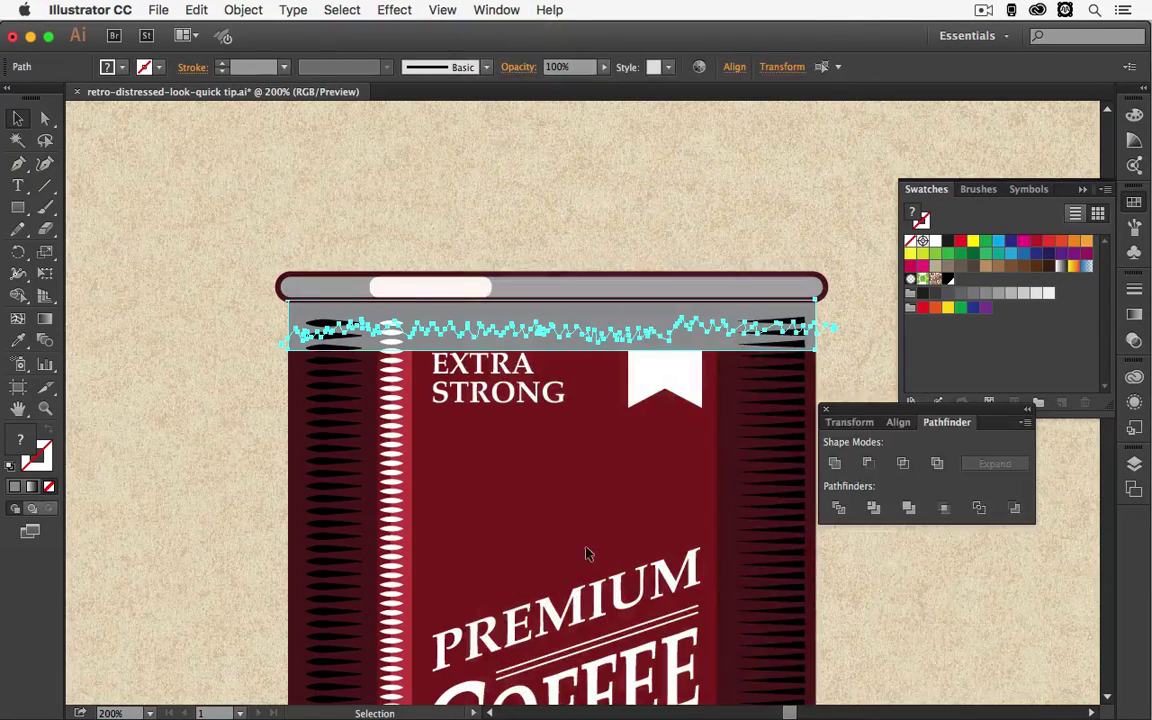
pyautogui.moveTo(950, 416); pyautogui.dragTo(817, 396)
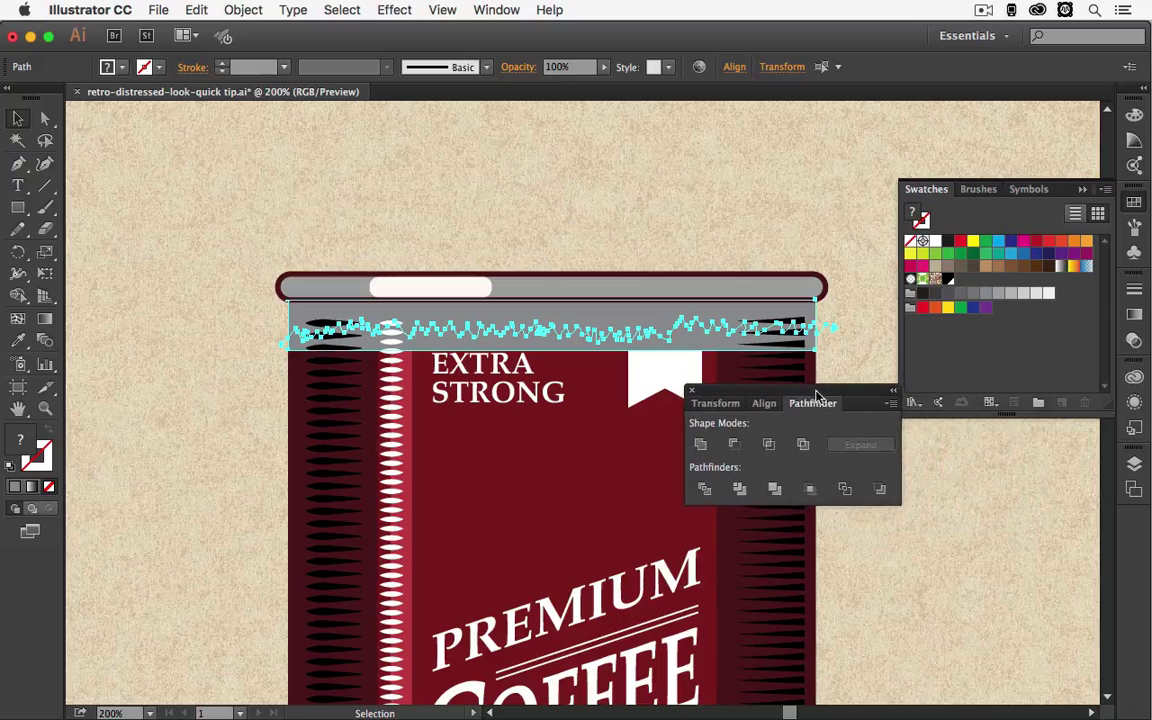
pyautogui.click(701, 489)
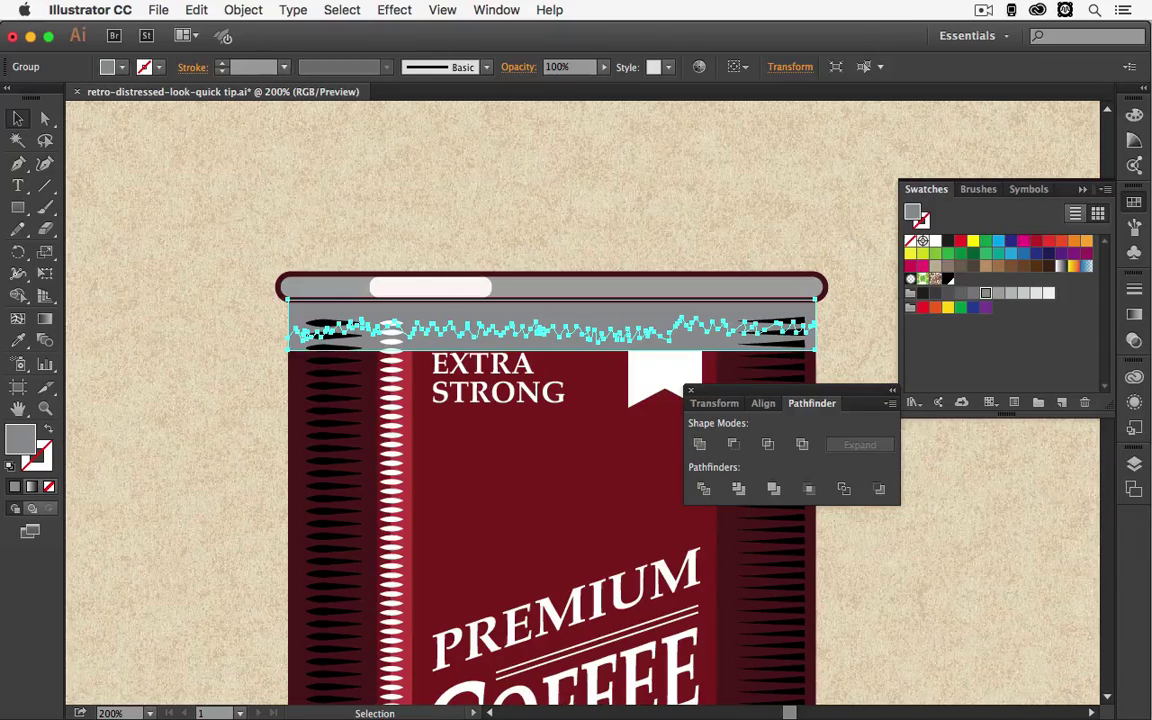
# Remove the piece below the jagged line and move the Pathfinder panel off the artwork.
pyautogui.click(44, 118)
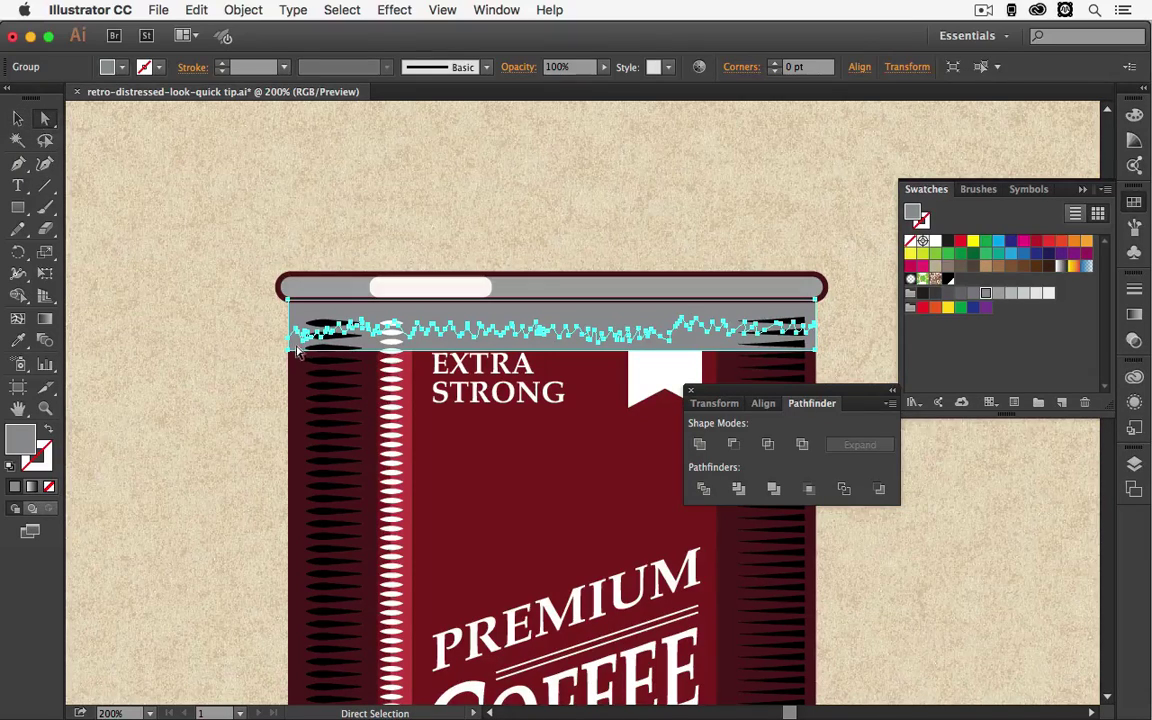
pyautogui.click(172, 391)
pyautogui.click(305, 340)
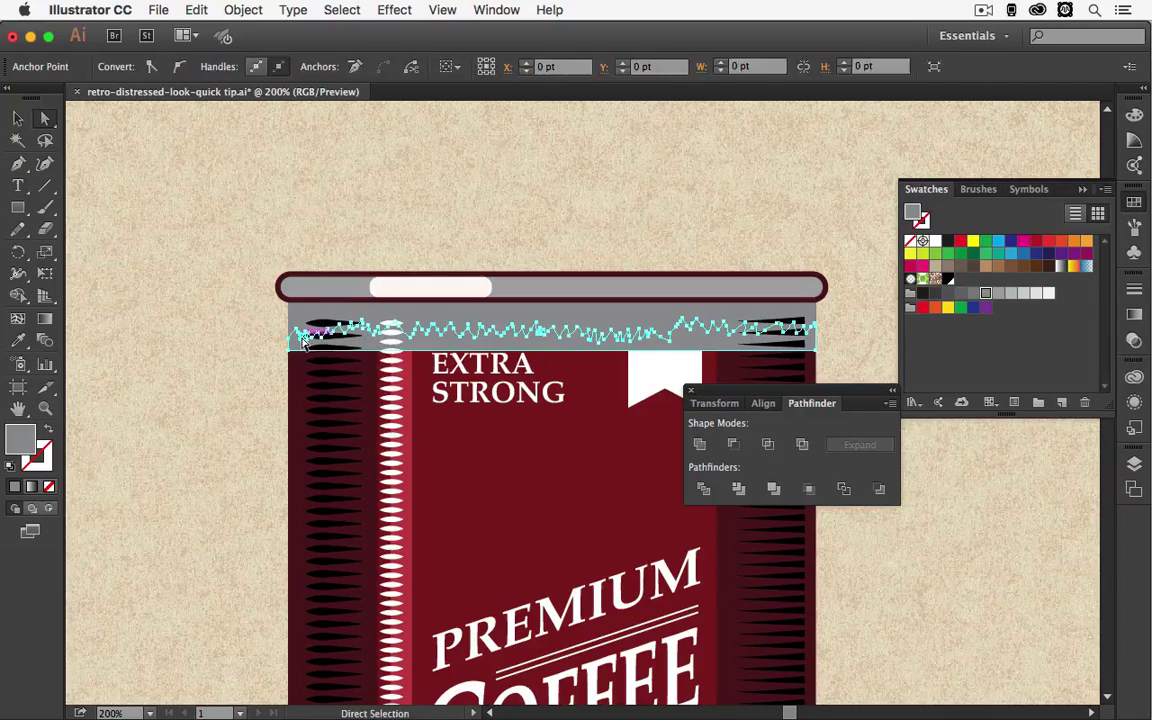
pyautogui.click(170, 405)
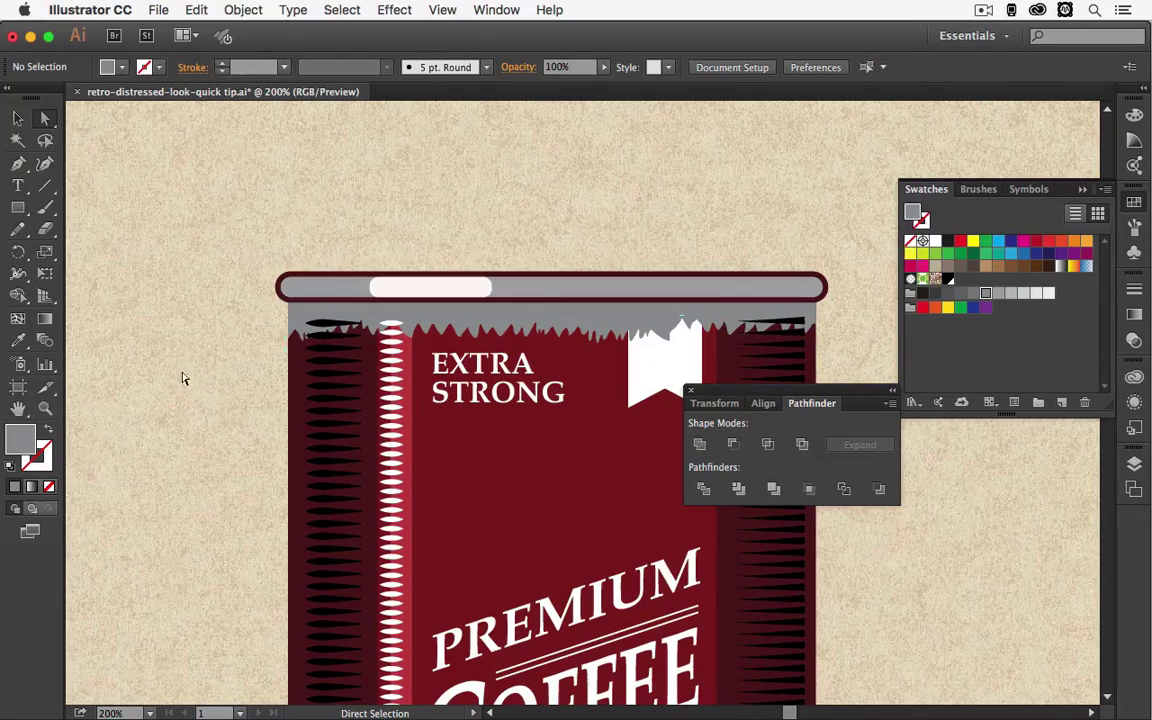
pyautogui.moveTo(811, 405); pyautogui.dragTo(978, 514)
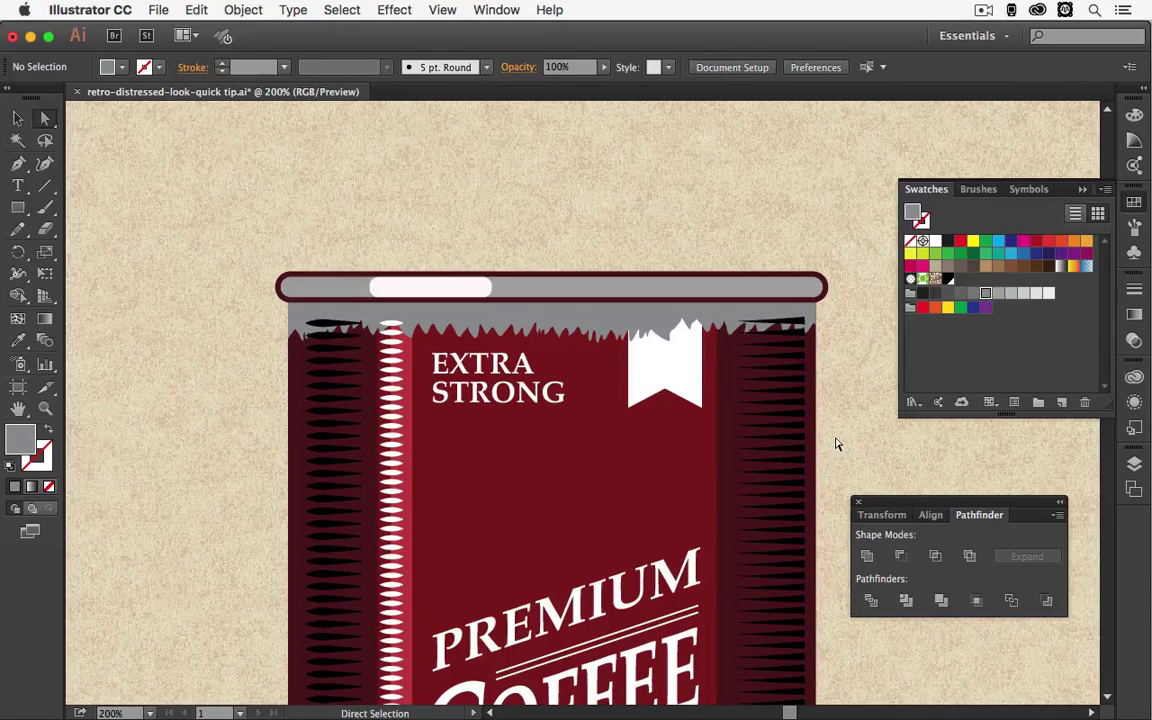
# Fill the torn edge piece with the can's dark maroon via the Eyedropper, then deselect.
pyautogui.click(604, 320)
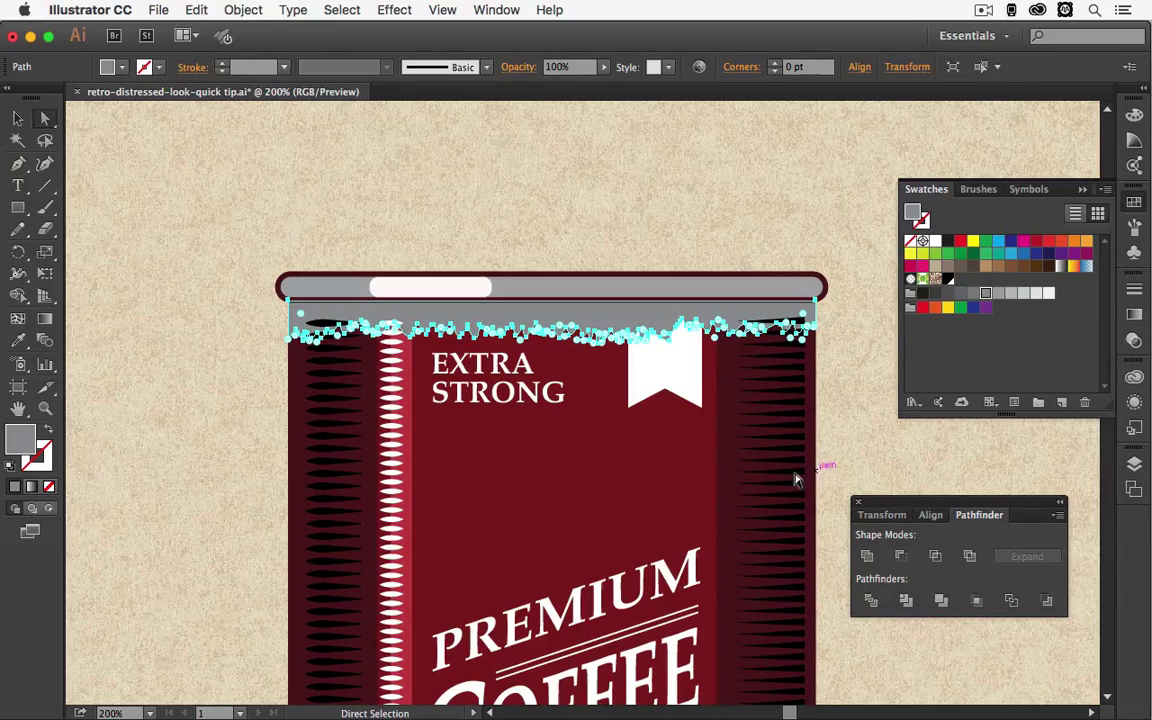
pyautogui.press('i')
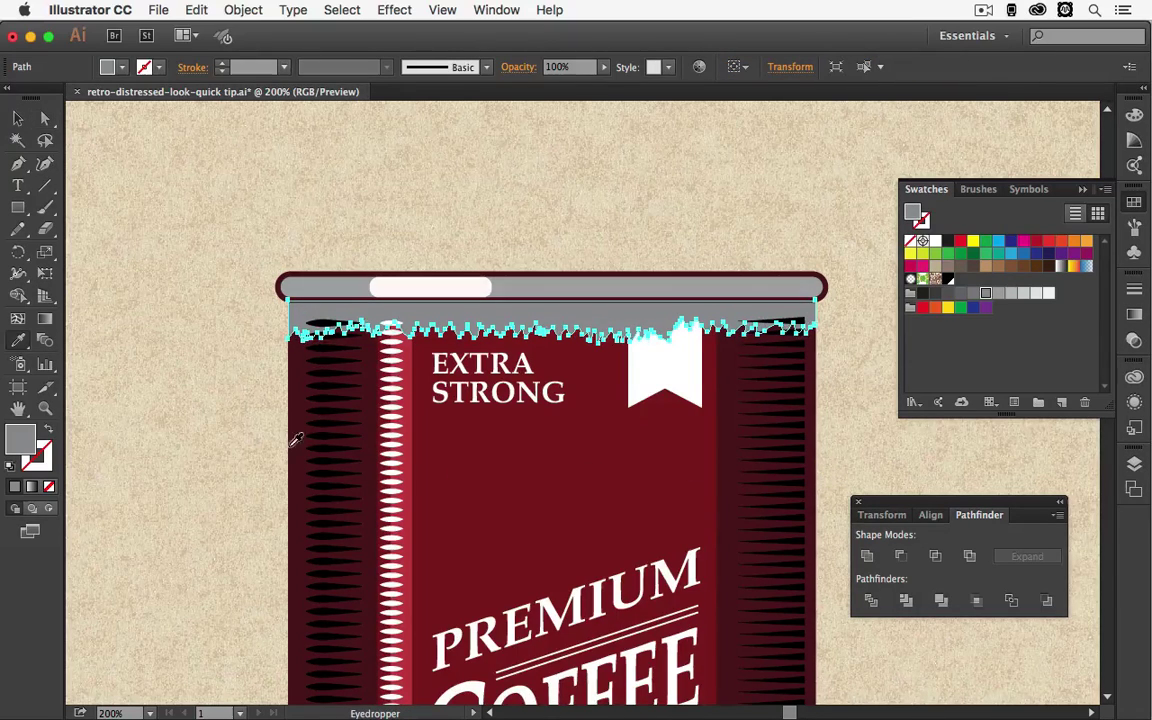
pyautogui.click(299, 380)
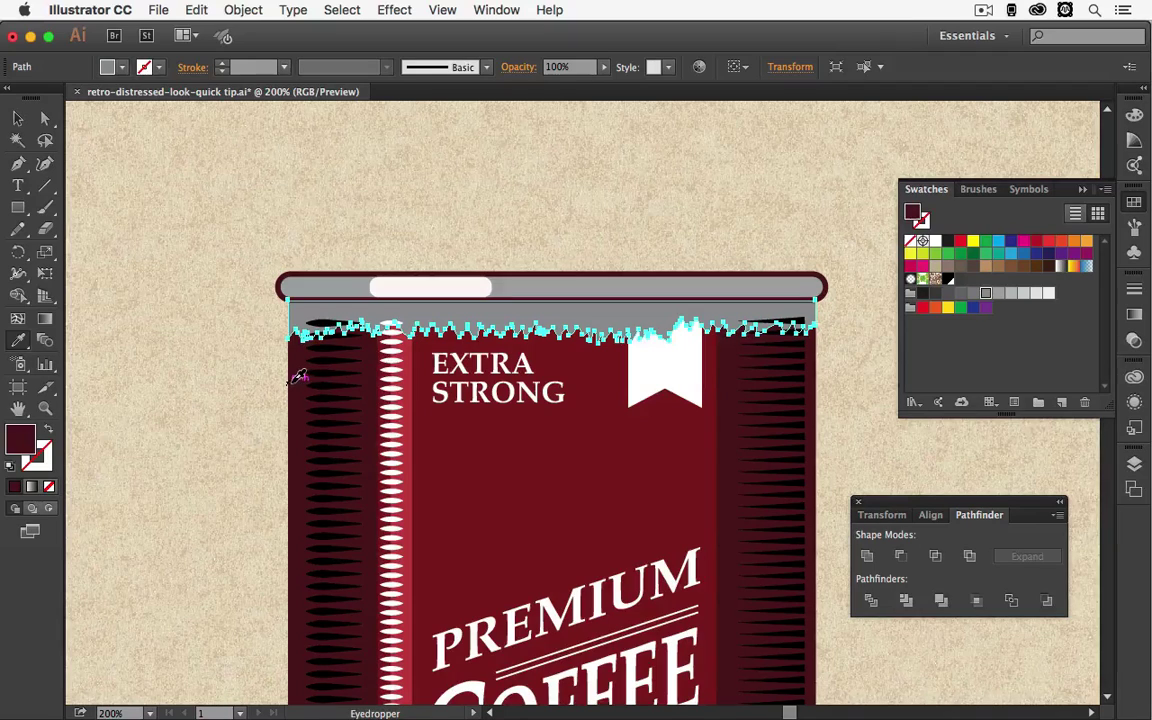
pyautogui.press('v')
pyautogui.click(150, 412)
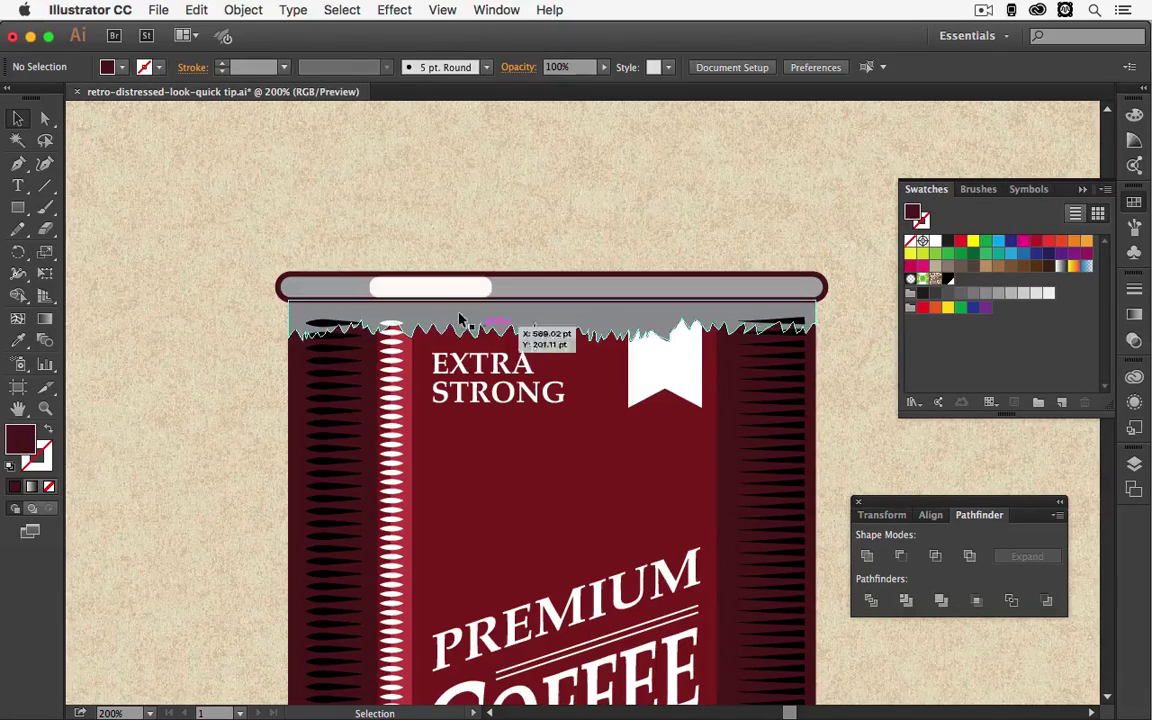
# Zoom in to inspect the torn edge, then fit the whole can in the window.
pyautogui.press('z')
pyautogui.moveTo(421, 286); pyautogui.dragTo(525, 342)
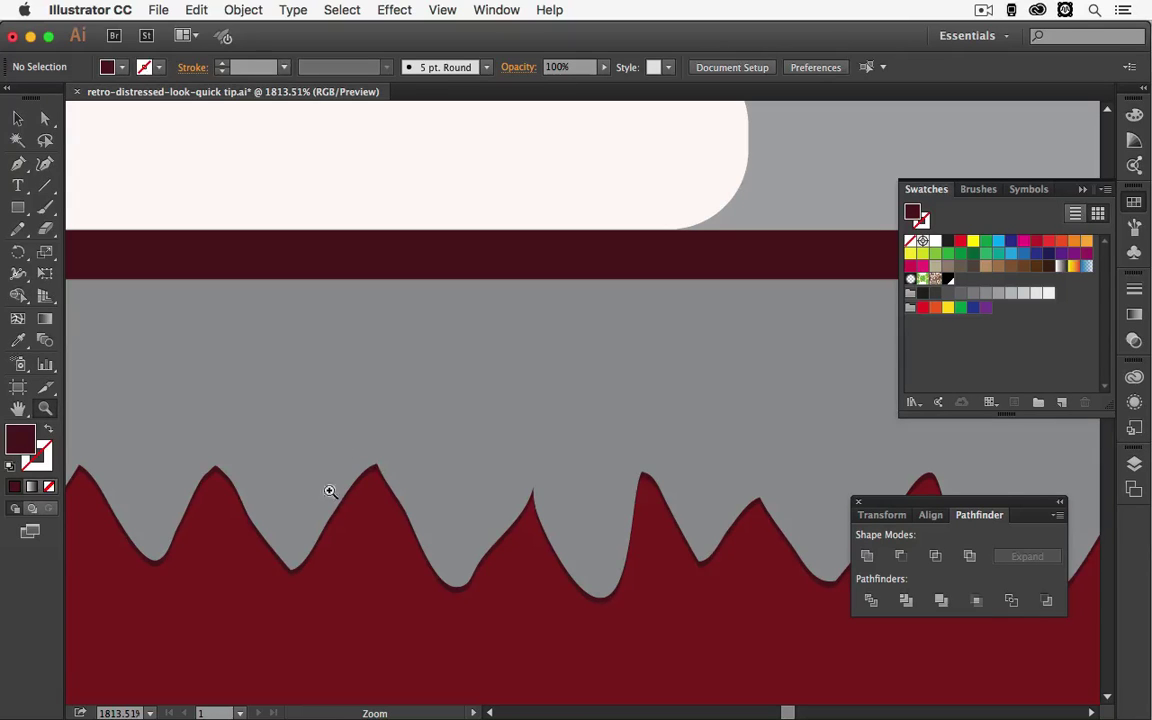
pyautogui.press('v')
pyautogui.press('super+minus')
pyautogui.press('super+minus')
pyautogui.press('super+minus')
pyautogui.press('super+minus')
pyautogui.doubleClick(18, 408)
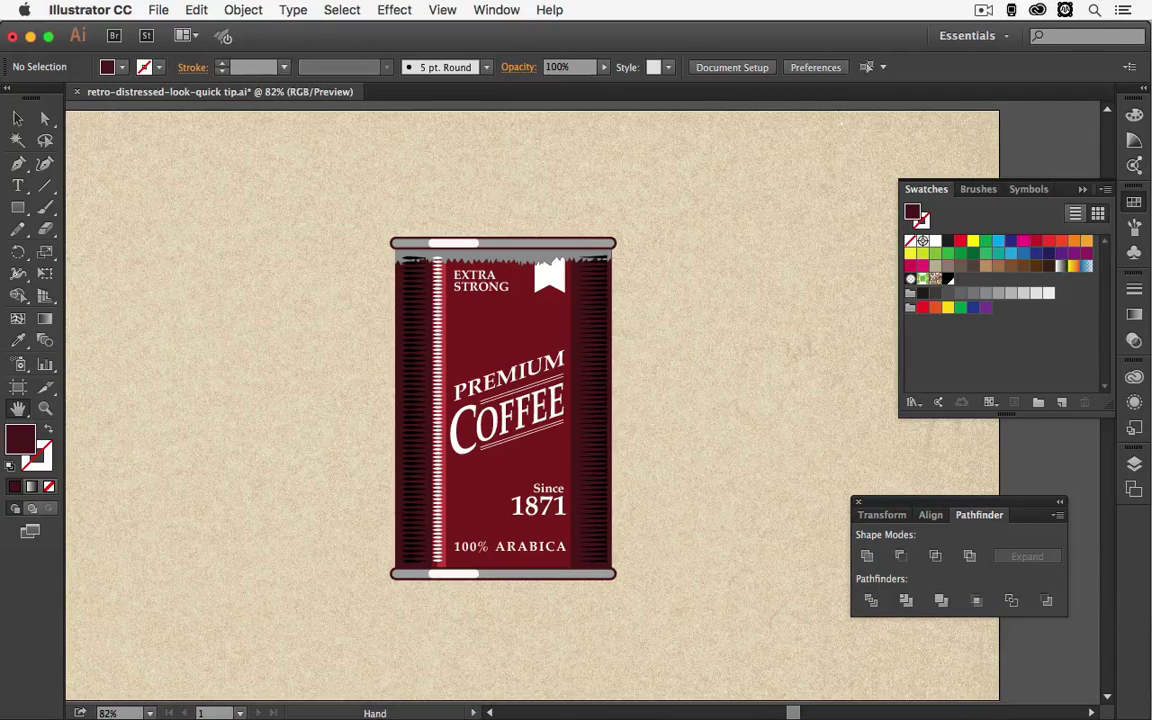
# Show the Layers panel and view the artwork at 100% with the Selection tool.
pyautogui.click(1133, 463)
pyautogui.press('v')
pyautogui.press('super+1')
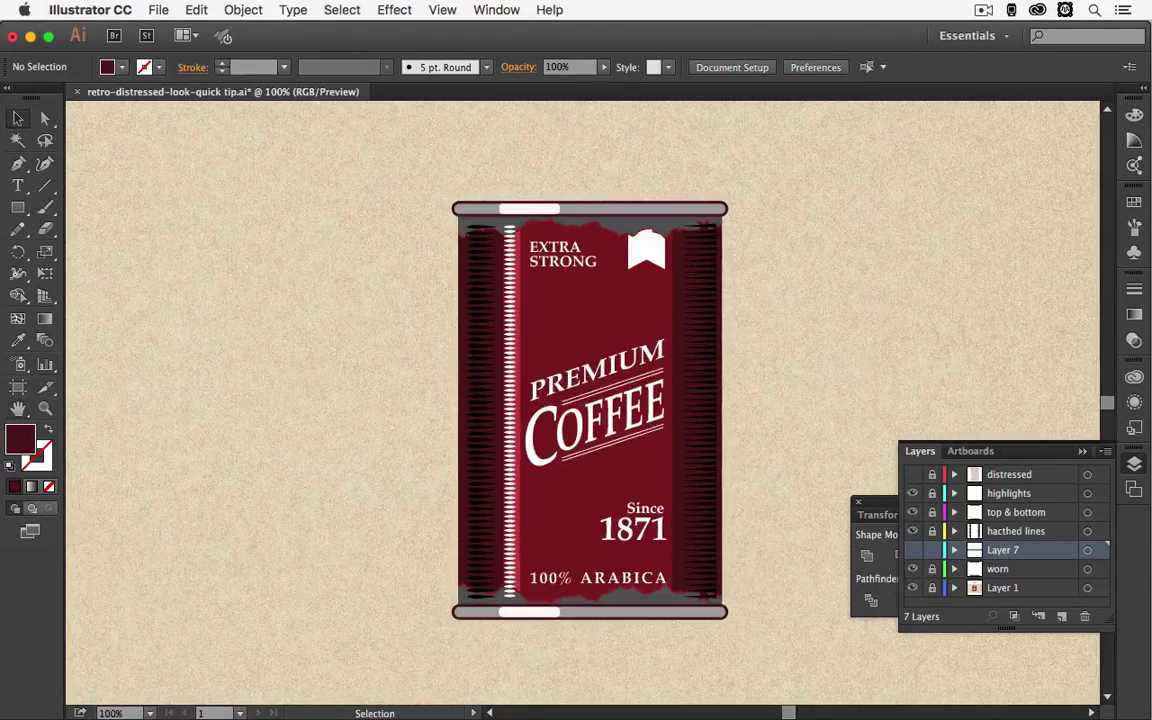